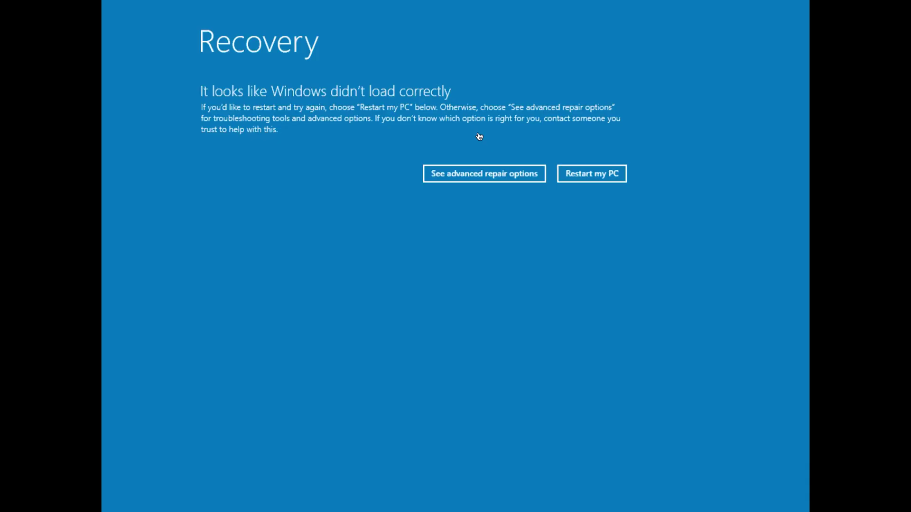
# Go from See advanced repair options through Troubleshoot into the Advanced options screen.
pyautogui.click(474, 177)
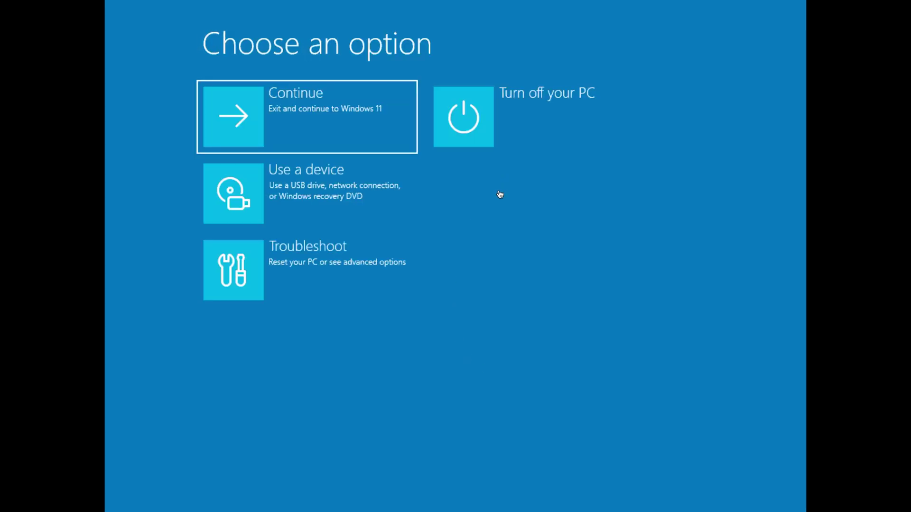
pyautogui.click(301, 253)
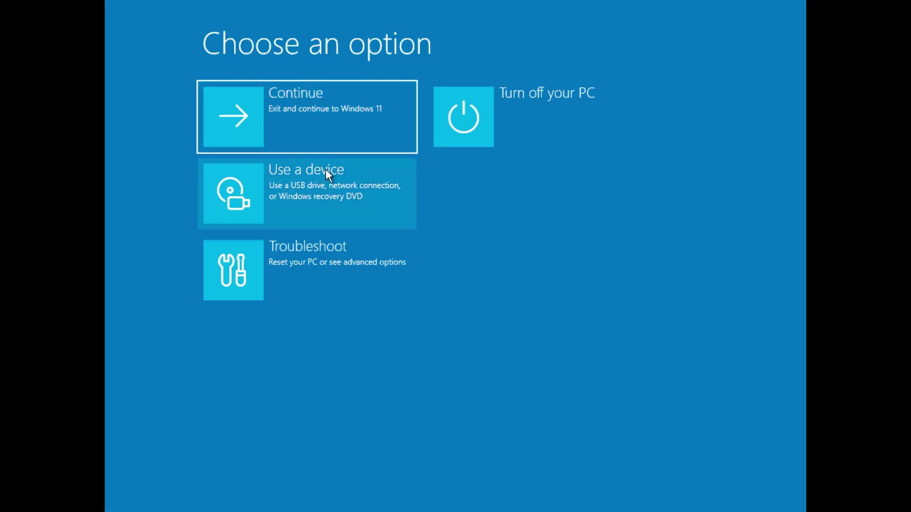
pyautogui.click(314, 252)
pyautogui.click(328, 194)
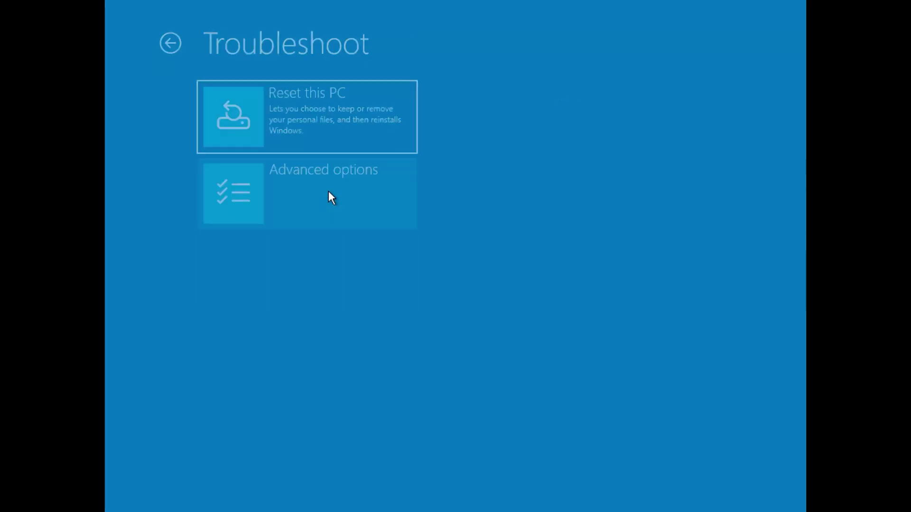
# Open Command Prompt and run bootrec /rebuildbcd and bootrec /fixmbr.
pyautogui.click(323, 264)
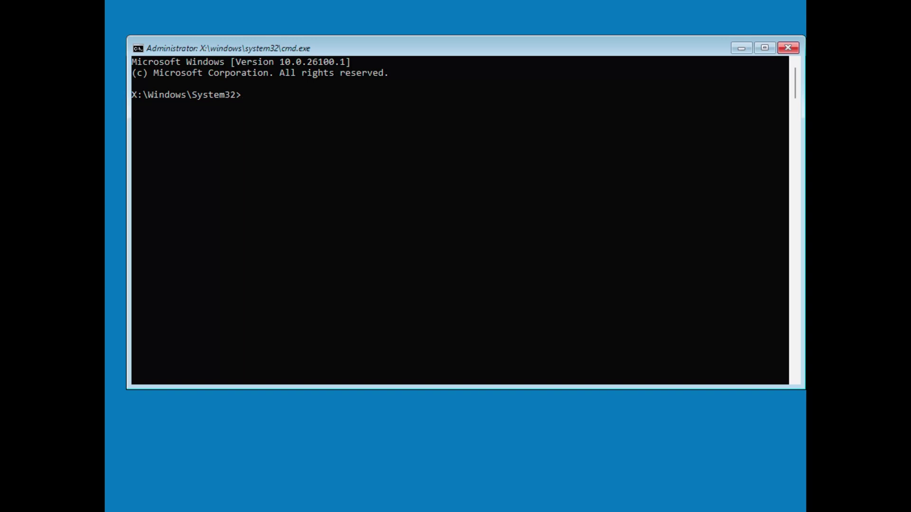
pyautogui.write('bootrec /')
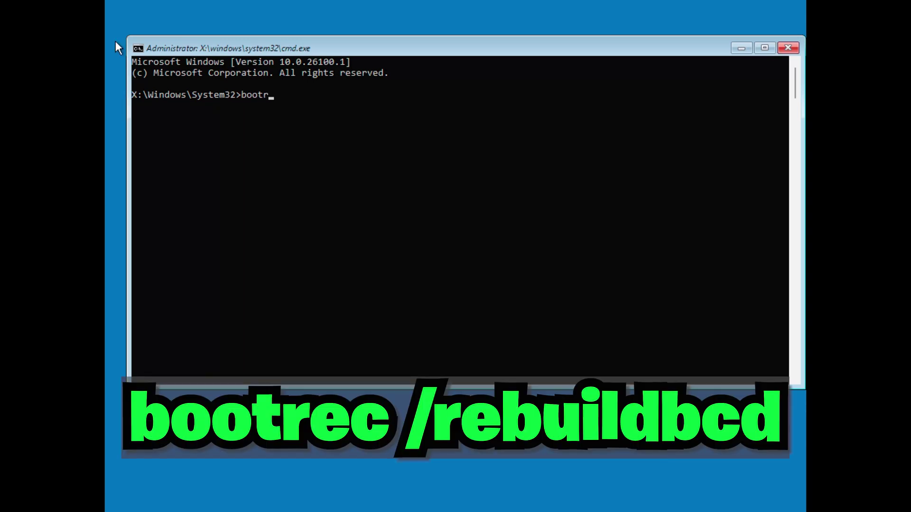
pyautogui.write('rebuildbcd')
pyautogui.press('Return')
pyautogui.write('bootrec ')
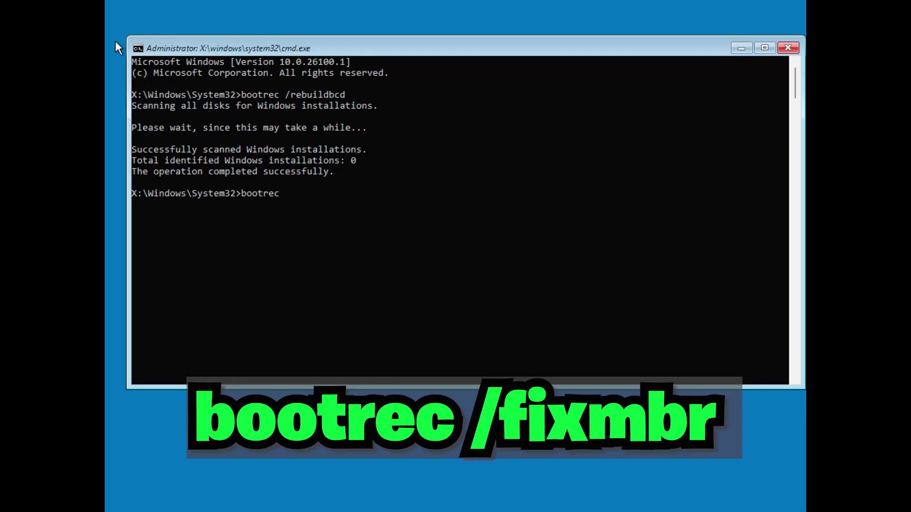
pyautogui.write('/fixmbr')
pyautogui.press('Return')
# Run bootrec /fixboot (access denied), then exit back to the Recovery screen.
pyautogui.write('bootrec /')
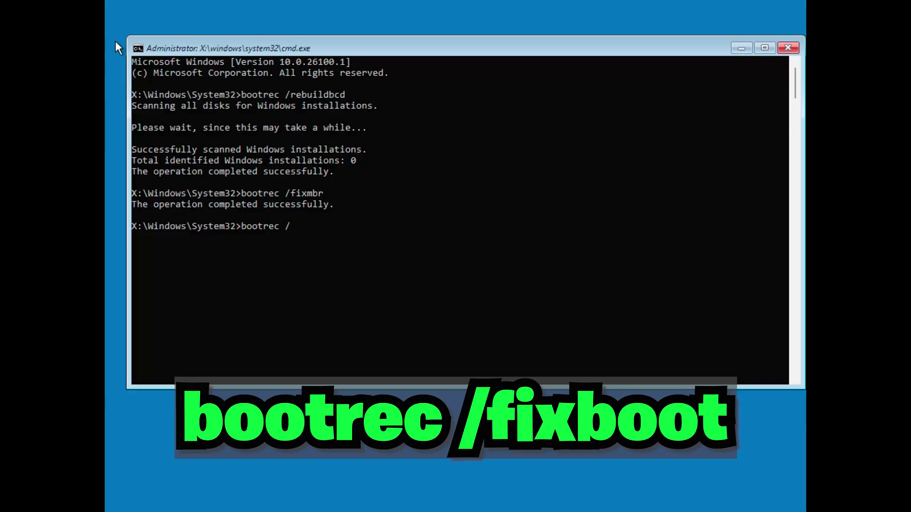
pyautogui.write('fixboot')
pyautogui.press('Return')
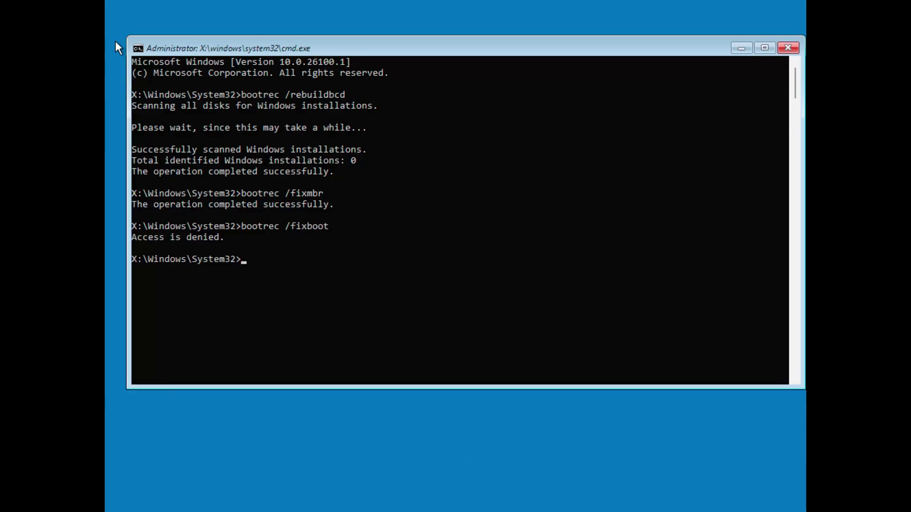
pyautogui.write('e')
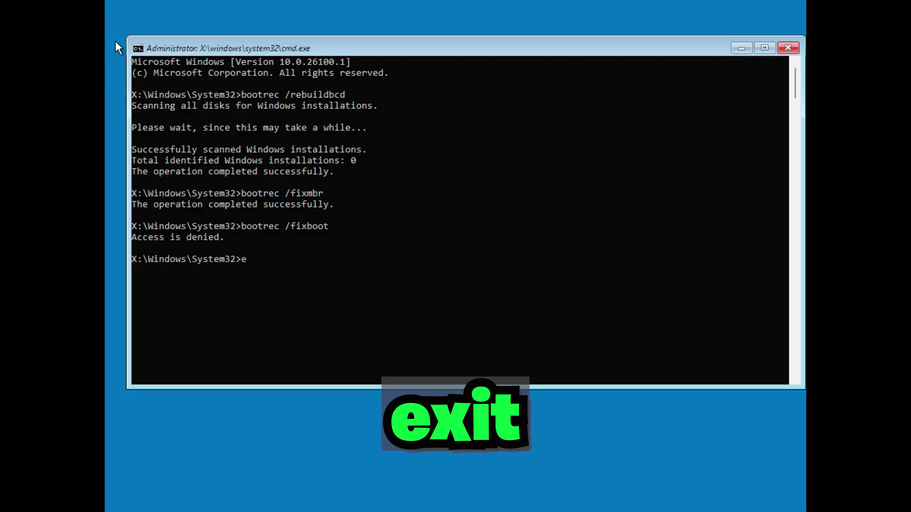
pyautogui.write('xit')
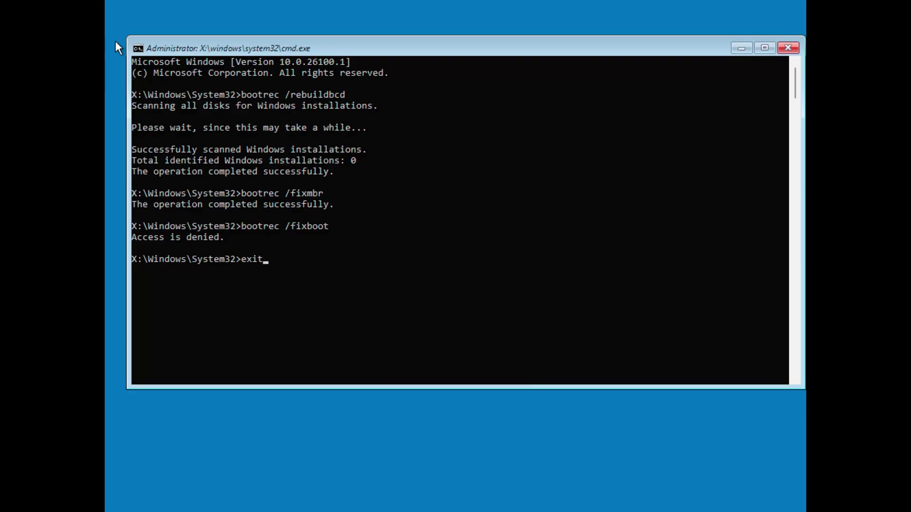
pyautogui.press('Return')
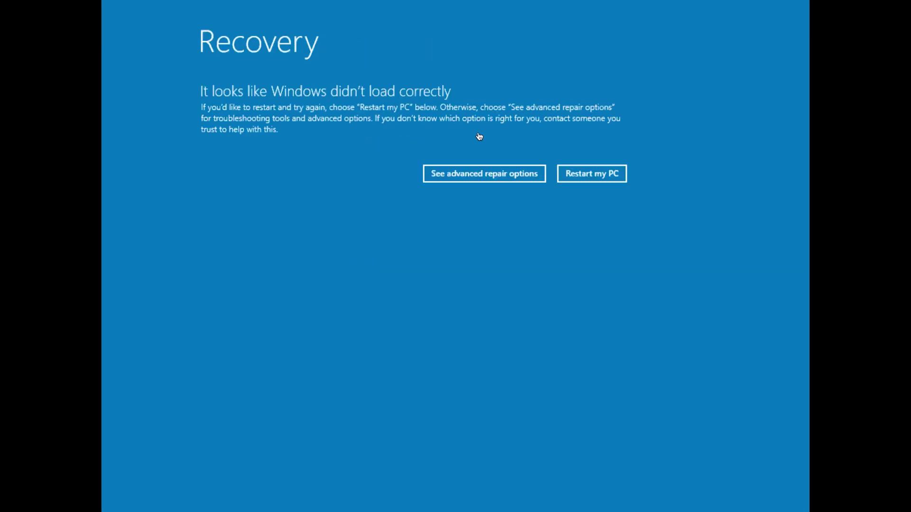
# Reach Troubleshoot > Advanced options > Startup Settings and restart to change startup options.
pyautogui.click(478, 173)
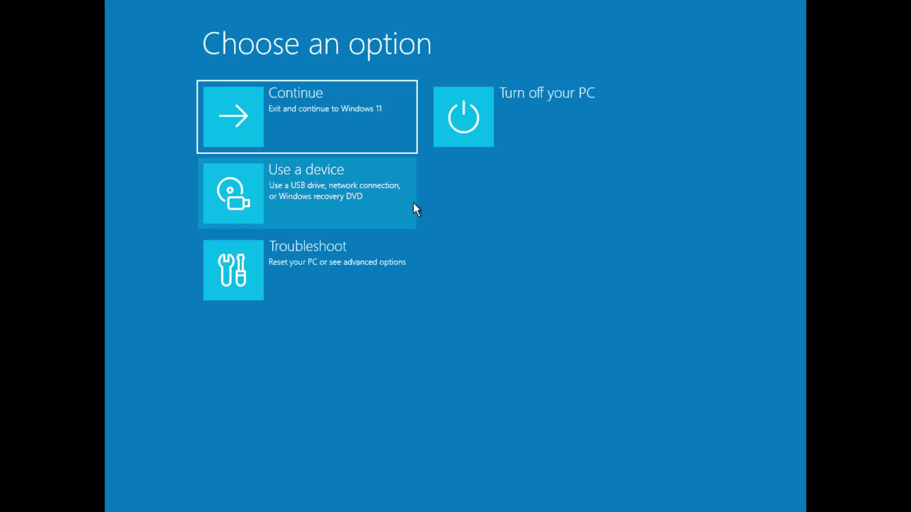
pyautogui.click(309, 264)
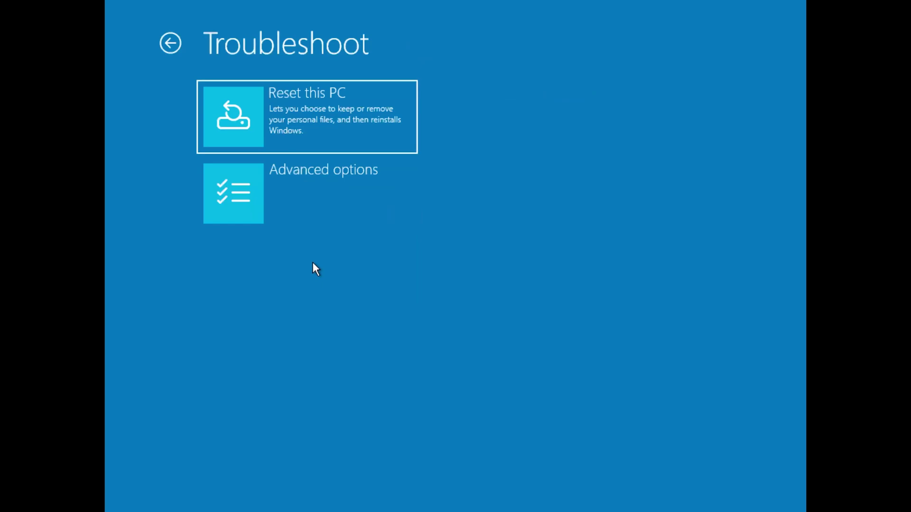
pyautogui.click(330, 205)
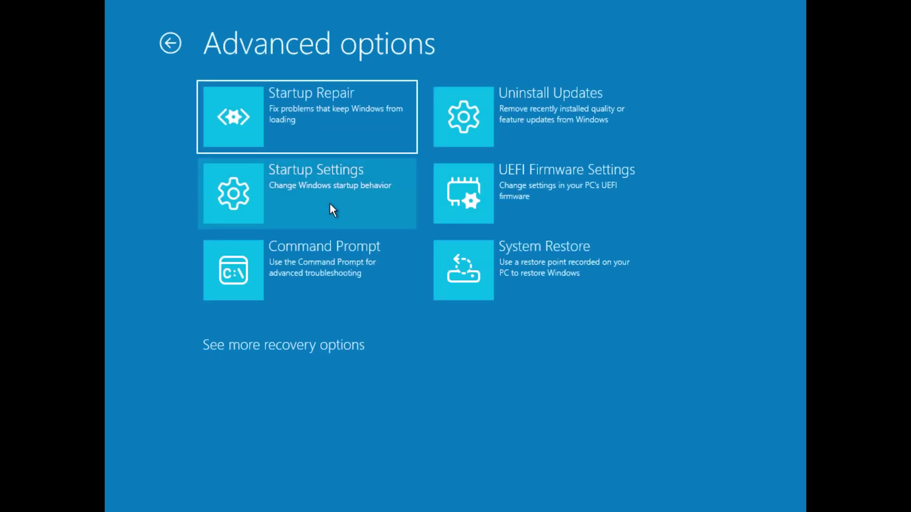
pyautogui.click(331, 205)
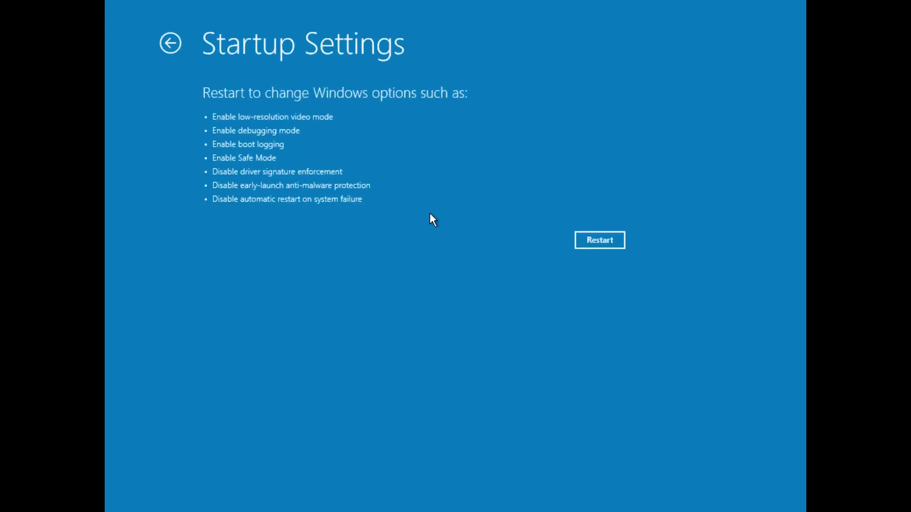
pyautogui.click(578, 242)
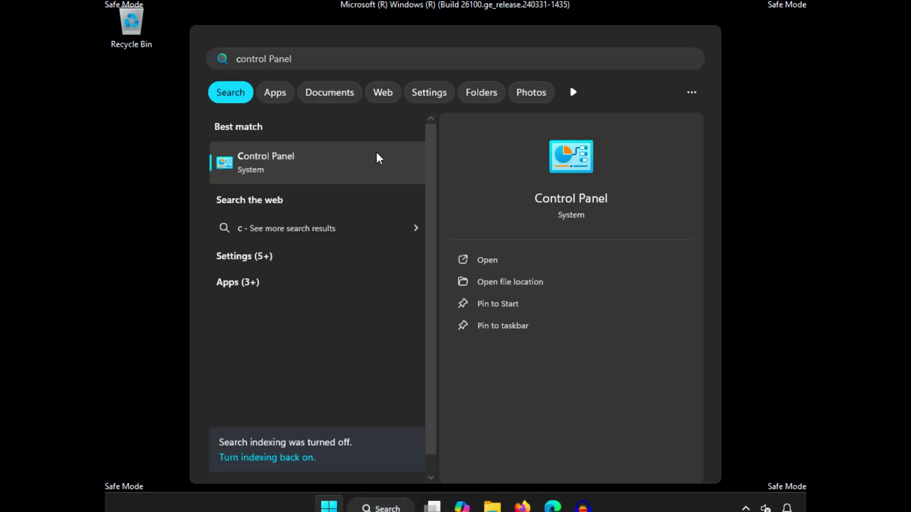
# Open Control Panel from the search results and uninstall update KB5049622.
pyautogui.click(377, 153)
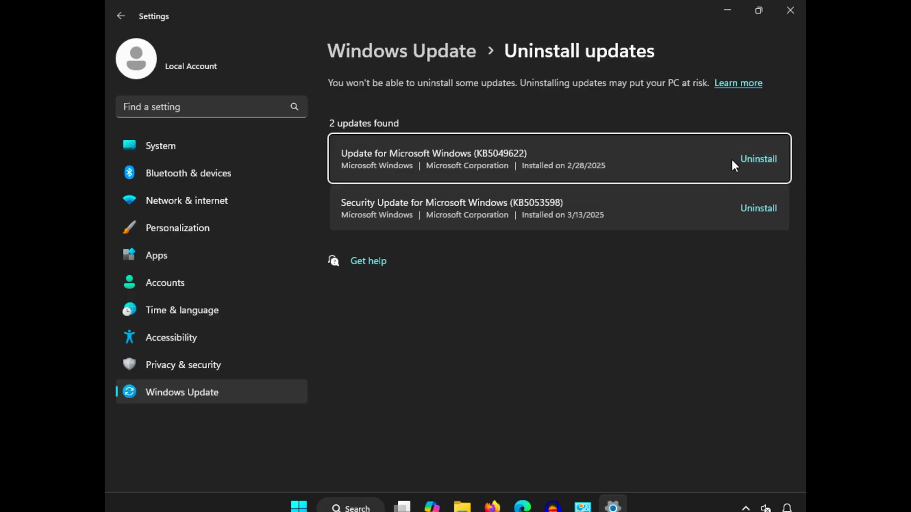
pyautogui.click(745, 161)
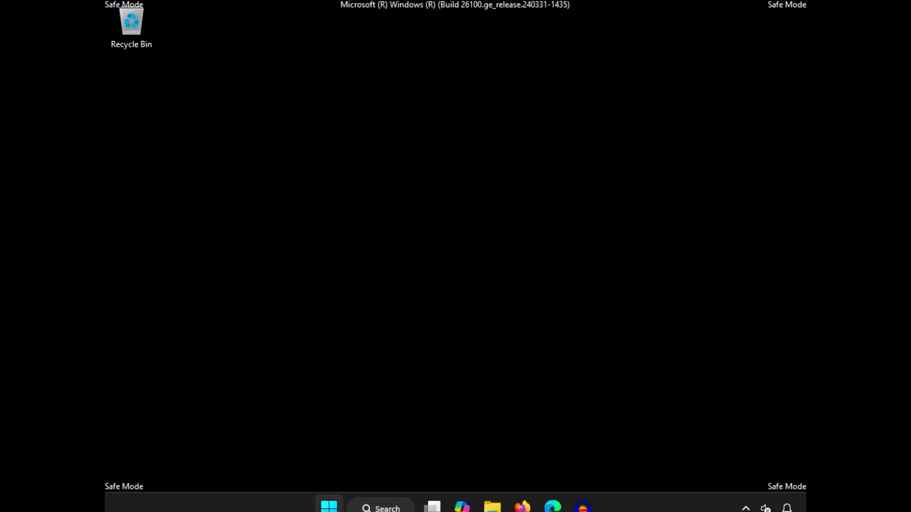
# Search Start for 'device' and open Device Manager.
pyautogui.press('super')
pyautogui.write('device')
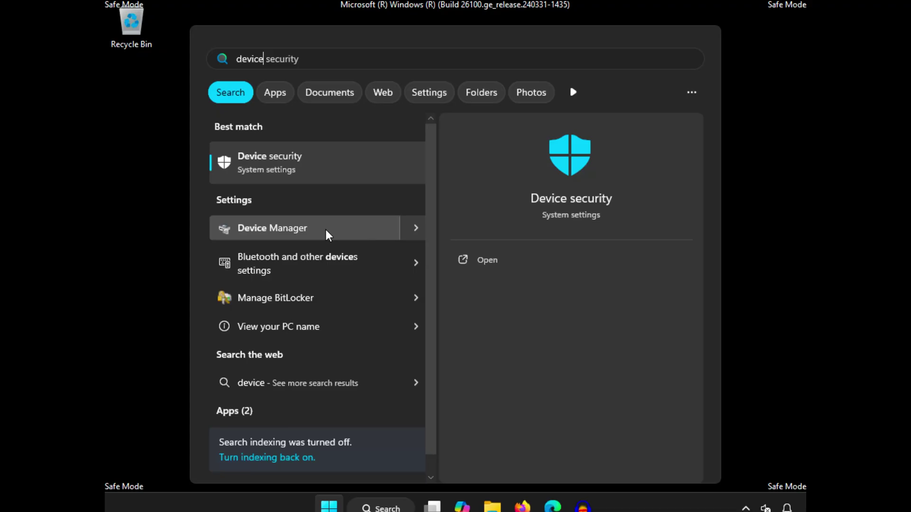
pyautogui.click(325, 229)
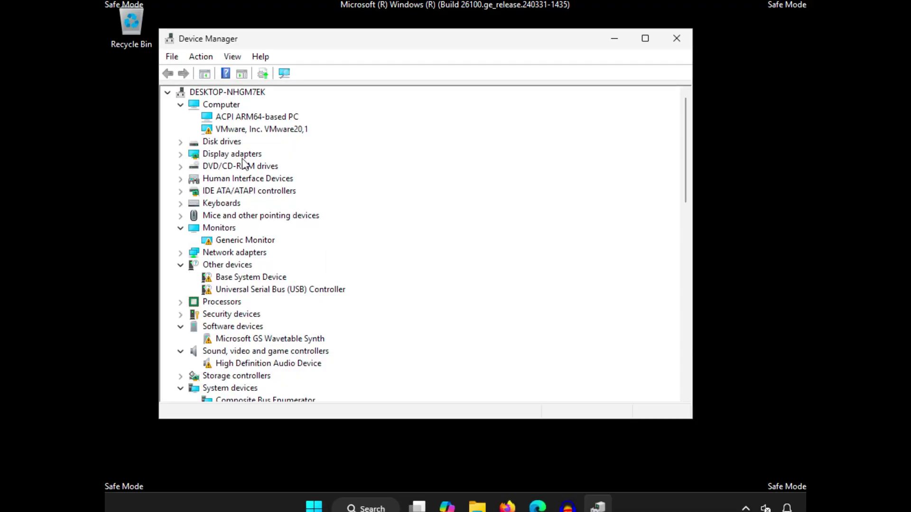
# Open Properties for the VMware SVGA 3D display adapter and view its Driver tab.
pyautogui.click(180, 154)
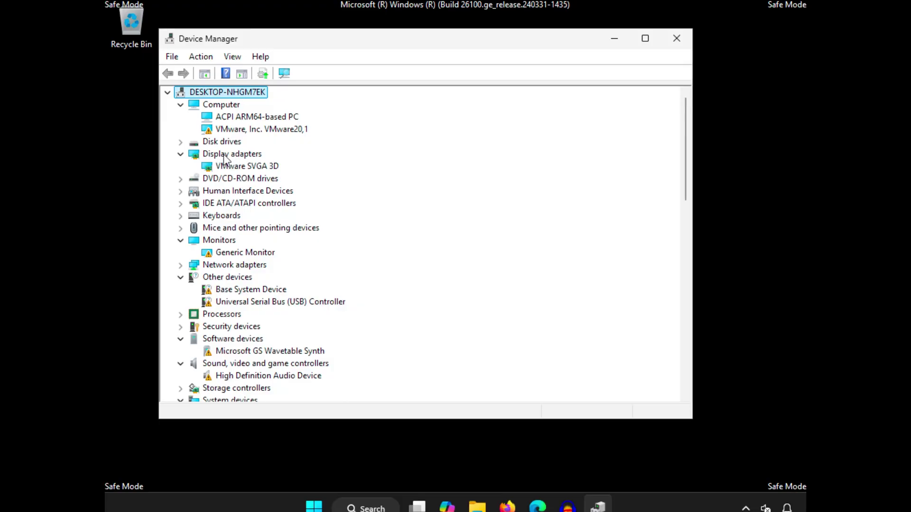
pyautogui.click(224, 166)
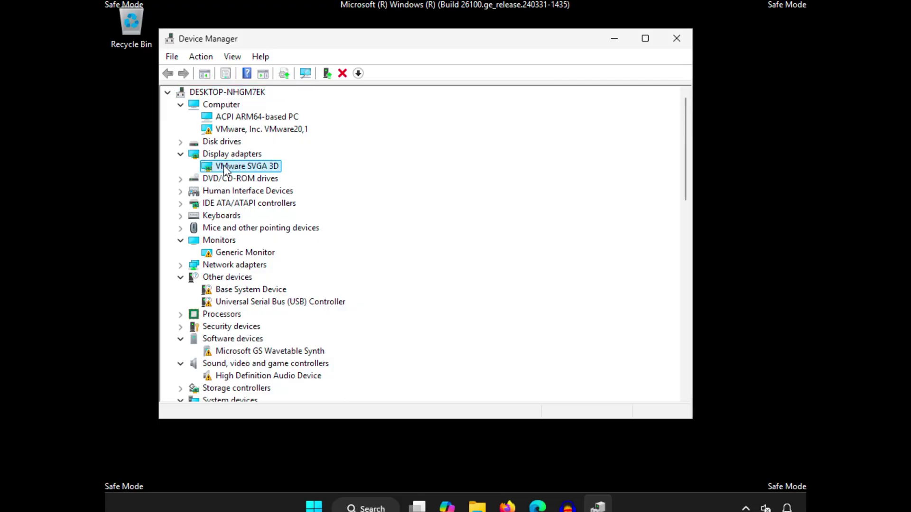
pyautogui.rightClick(224, 165)
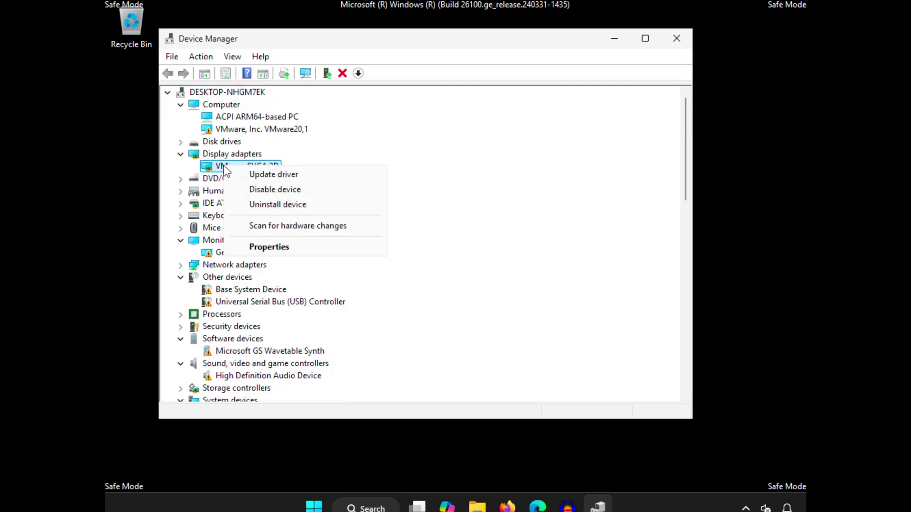
pyautogui.click(265, 245)
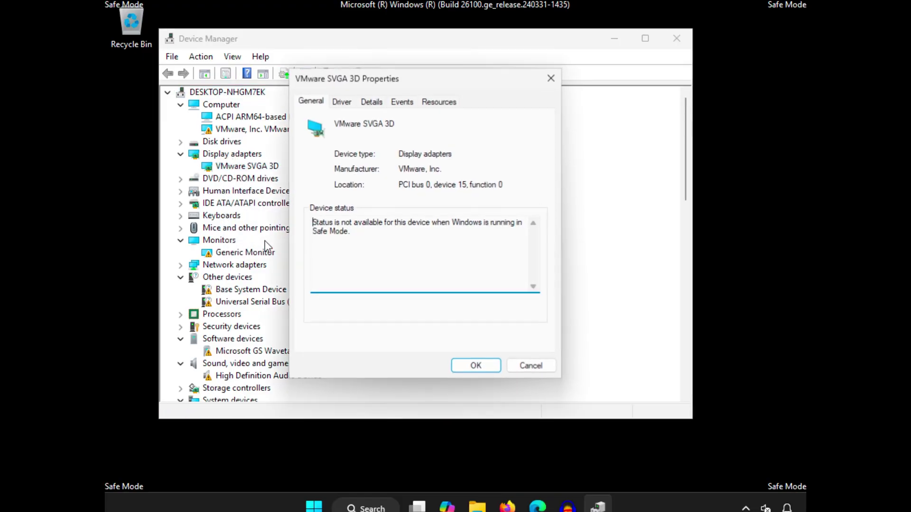
pyautogui.click(341, 101)
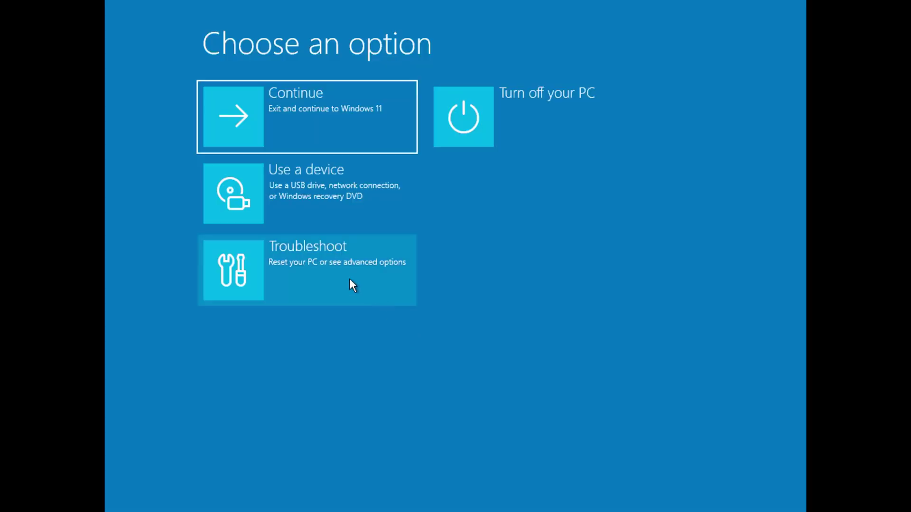
# Review the Uninstall Updates choices under Troubleshoot > Advanced options, then go back.
pyautogui.click(338, 271)
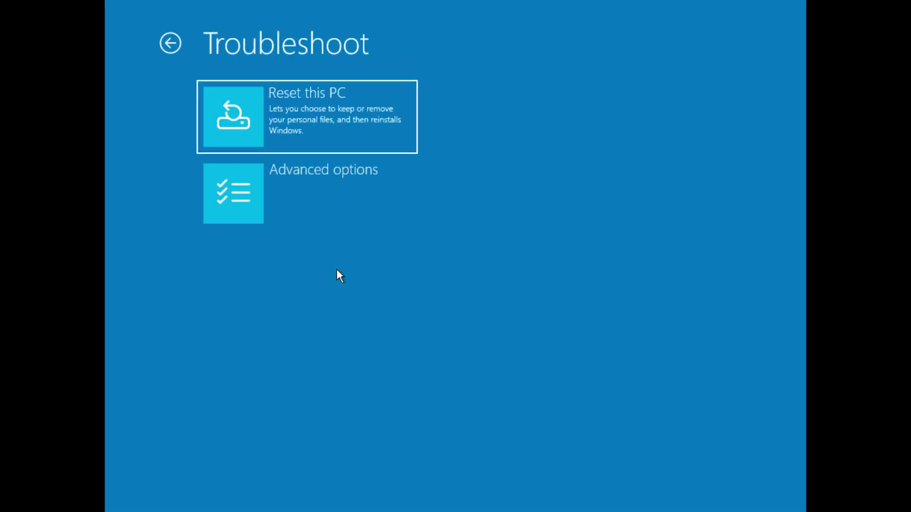
pyautogui.click(331, 200)
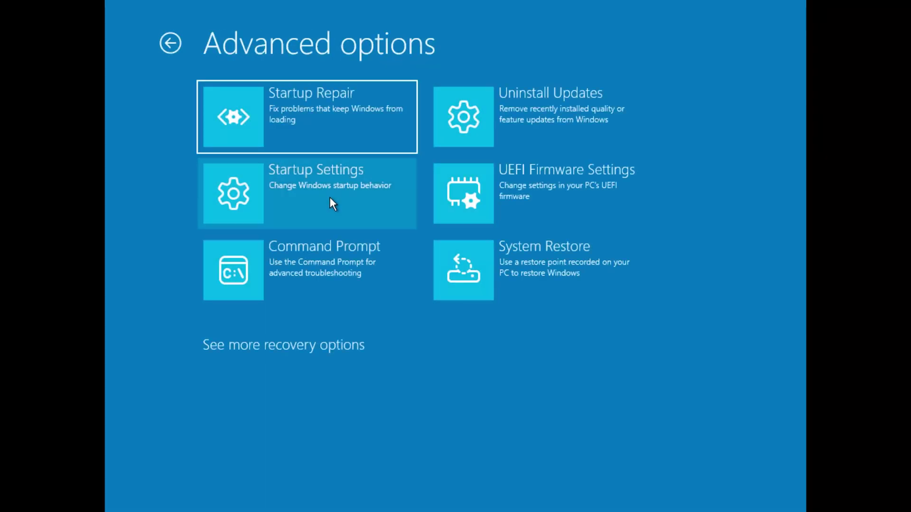
pyautogui.click(520, 112)
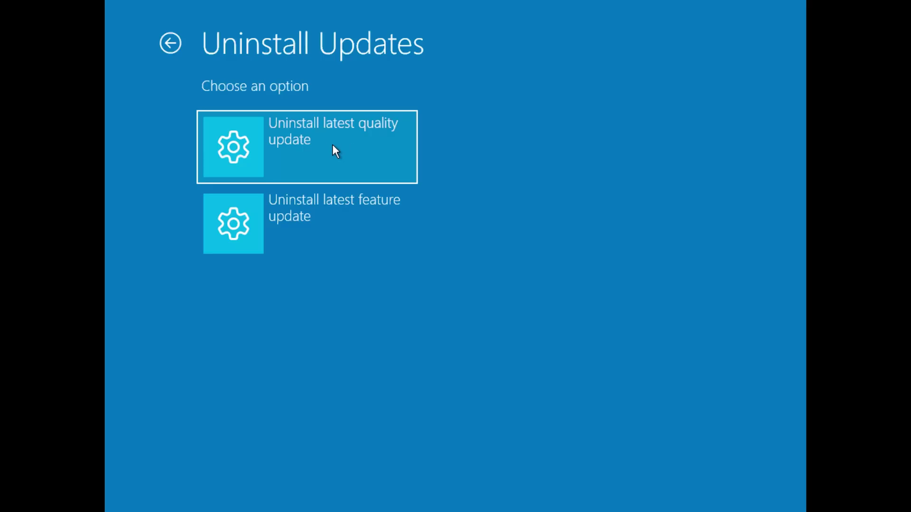
pyautogui.click(176, 47)
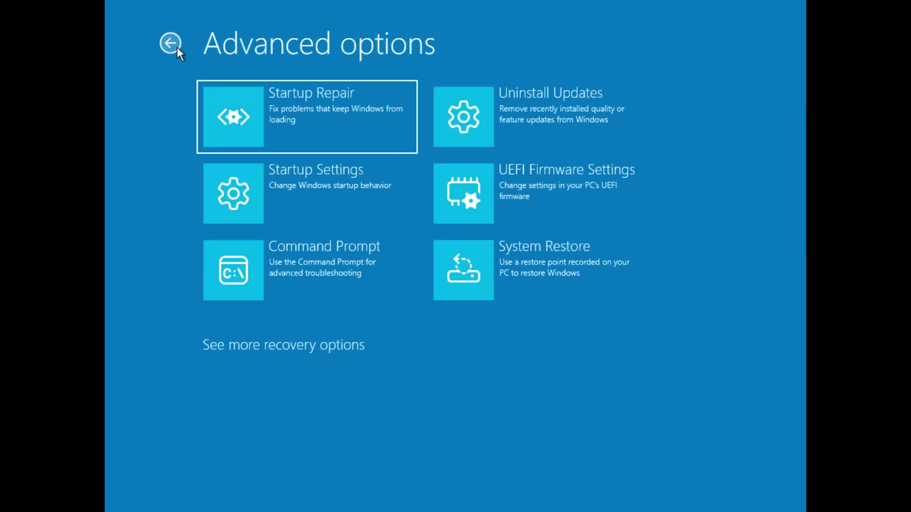
# Return to Choose an option, enter Troubleshoot and select Reset this PC.
pyautogui.click(175, 46)
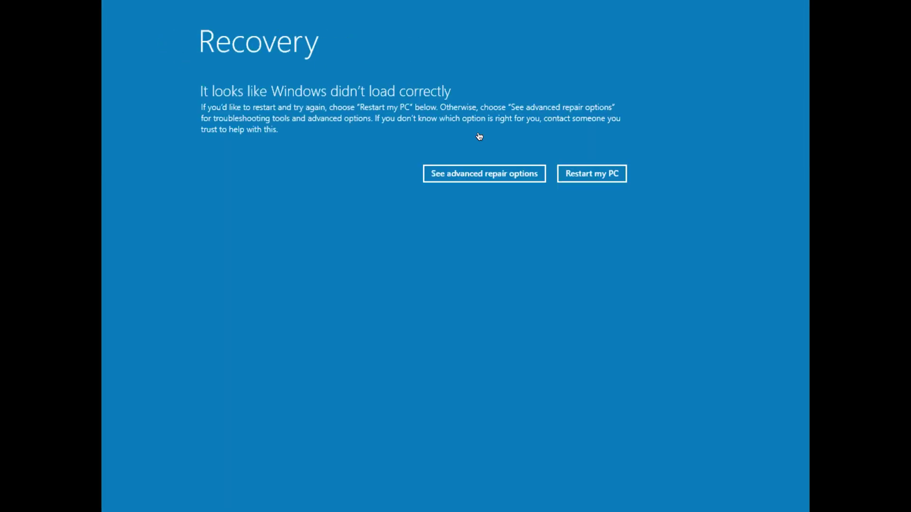
pyautogui.click(474, 176)
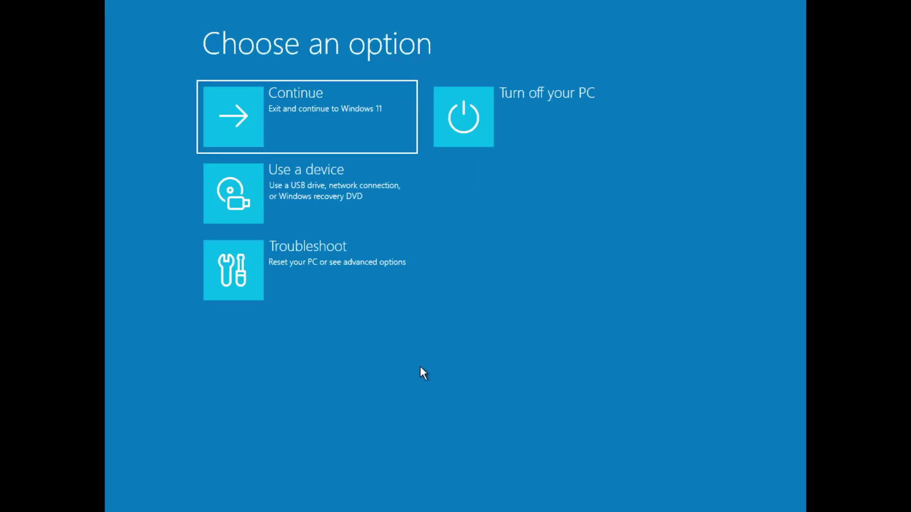
pyautogui.click(354, 275)
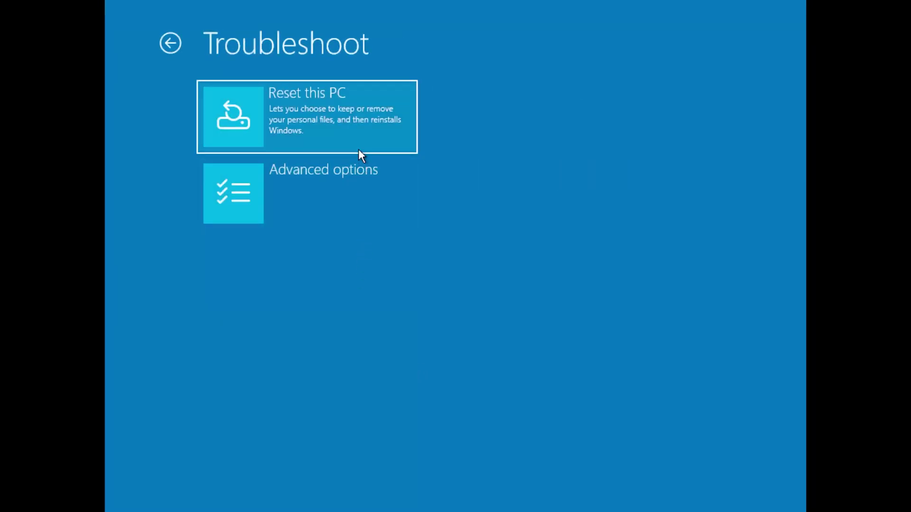
pyautogui.click(361, 136)
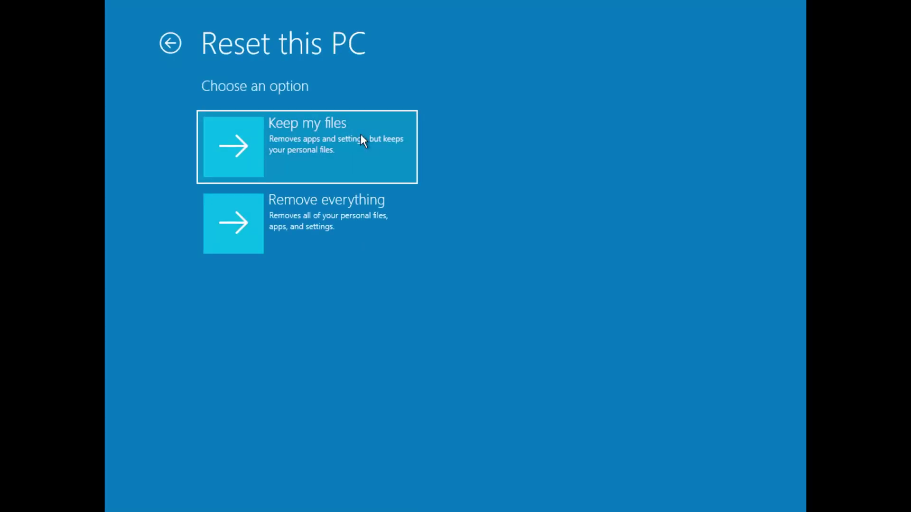